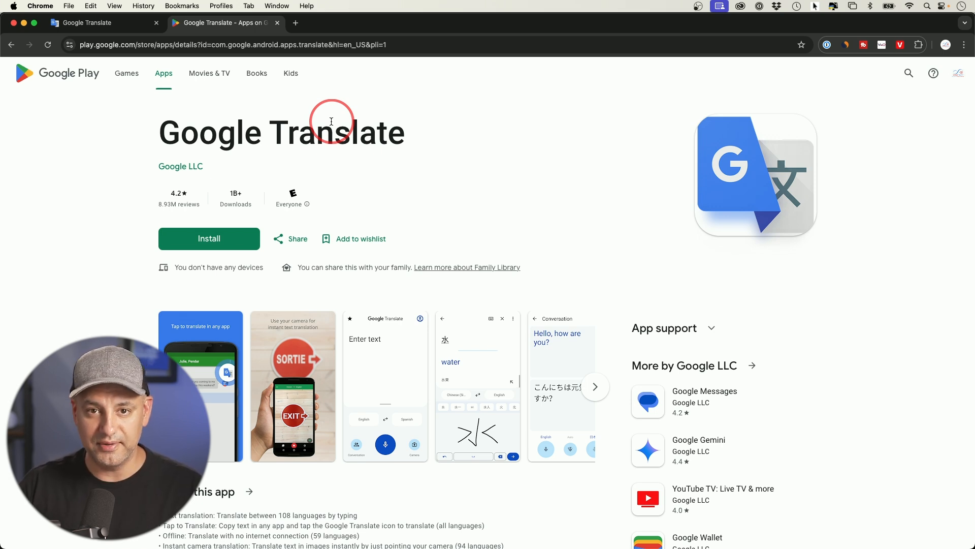
Close the Google Play Store page for Google Translate, leaving the Translate website
key(super+w)
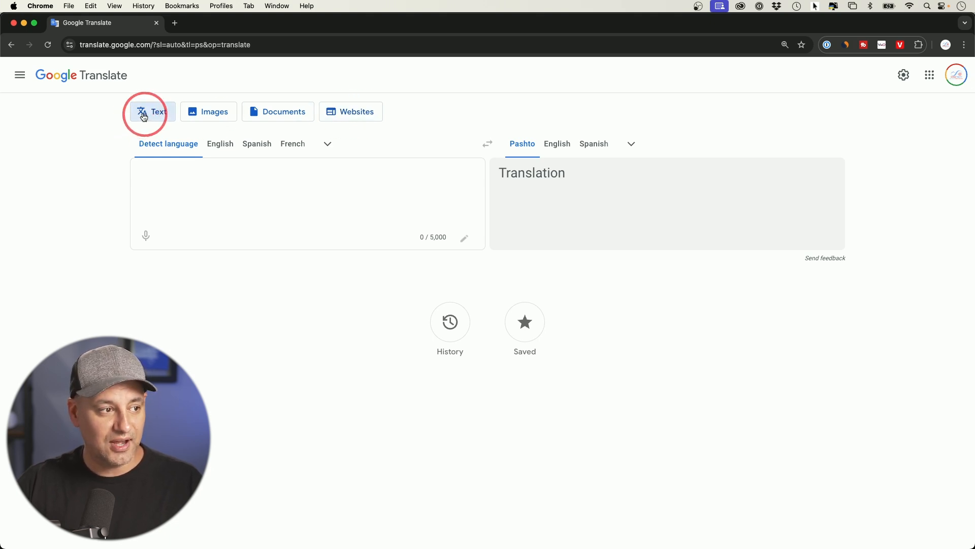
click(169, 168)
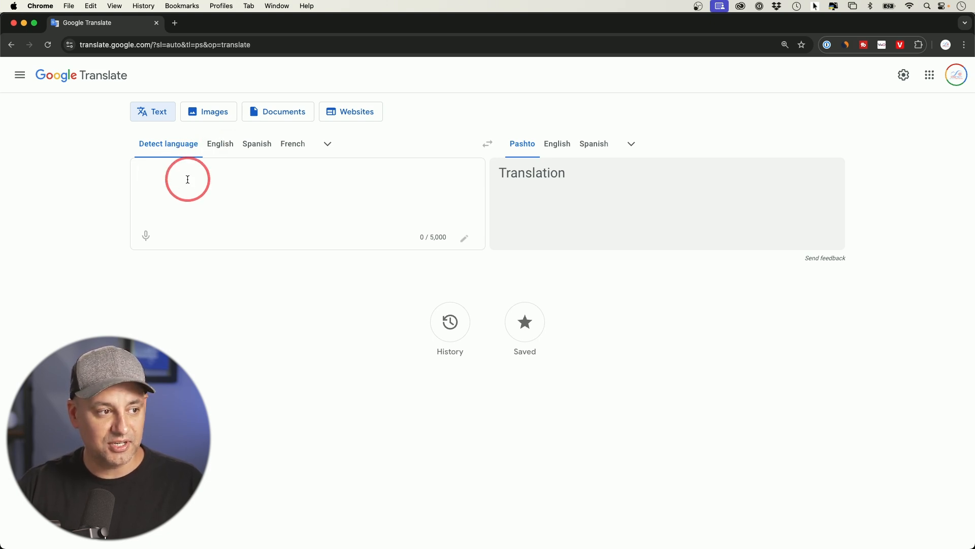
Switch to Notes and copy the marble-in-a-glass-cup question via Edit > Copy
key(super+Tab)
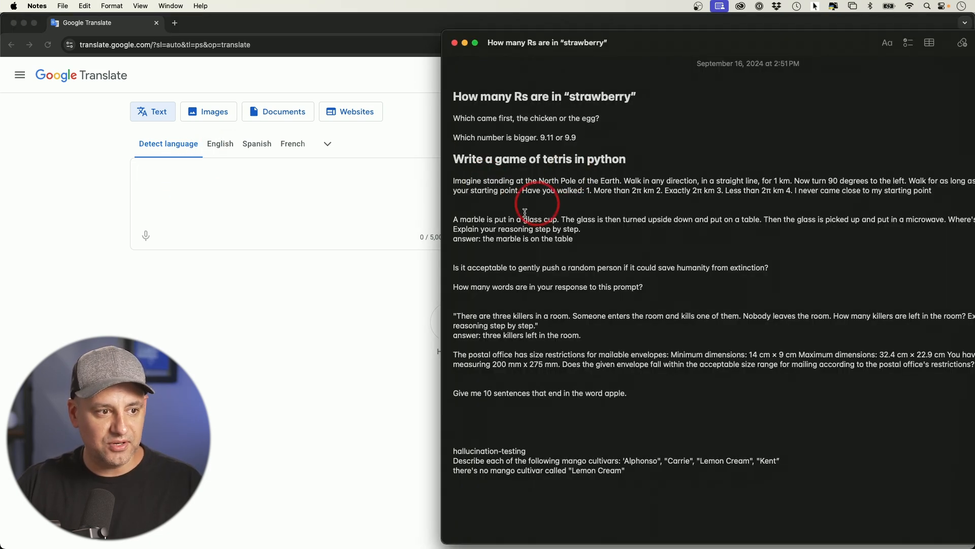
drag(453, 218, 596, 231)
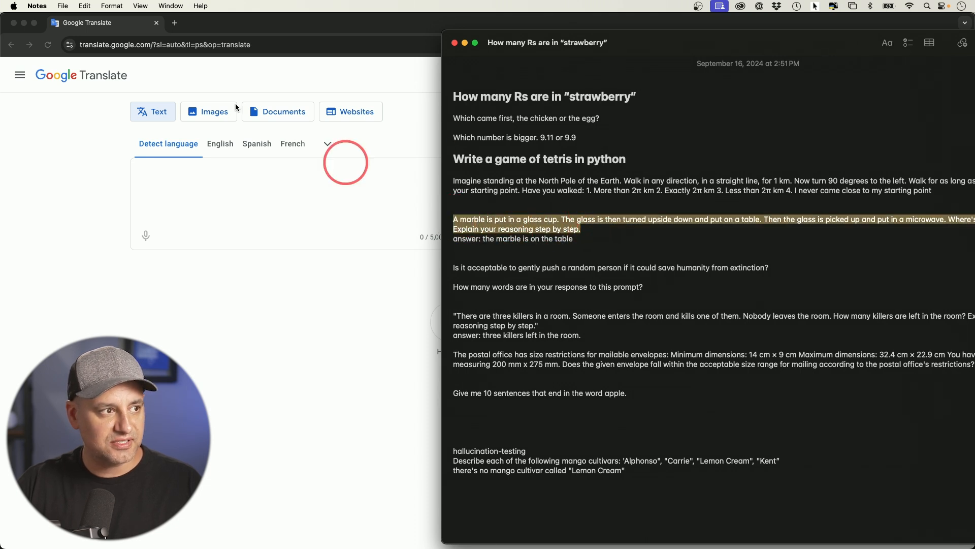
click(85, 5)
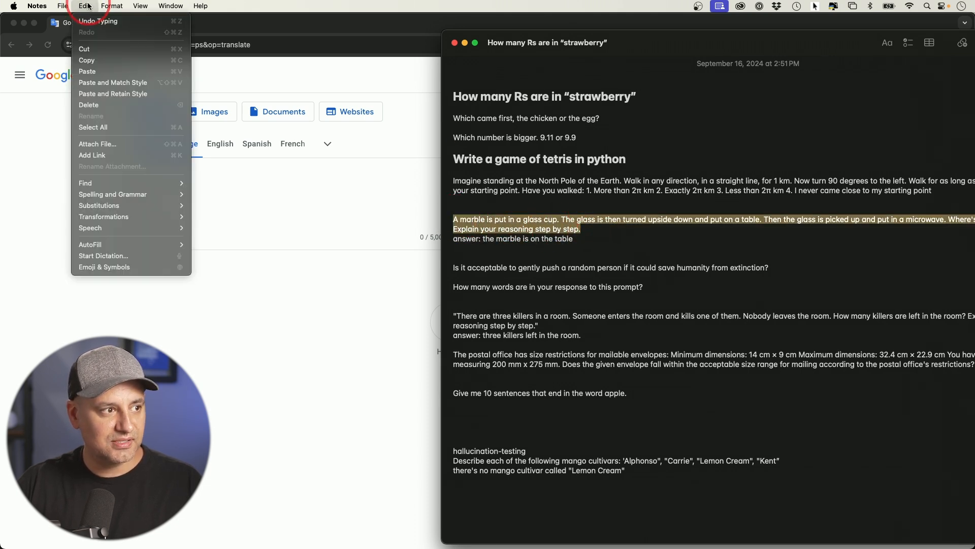
click(86, 60)
Paste the marble question into the source box so it translates from English into Spanish
click(203, 182)
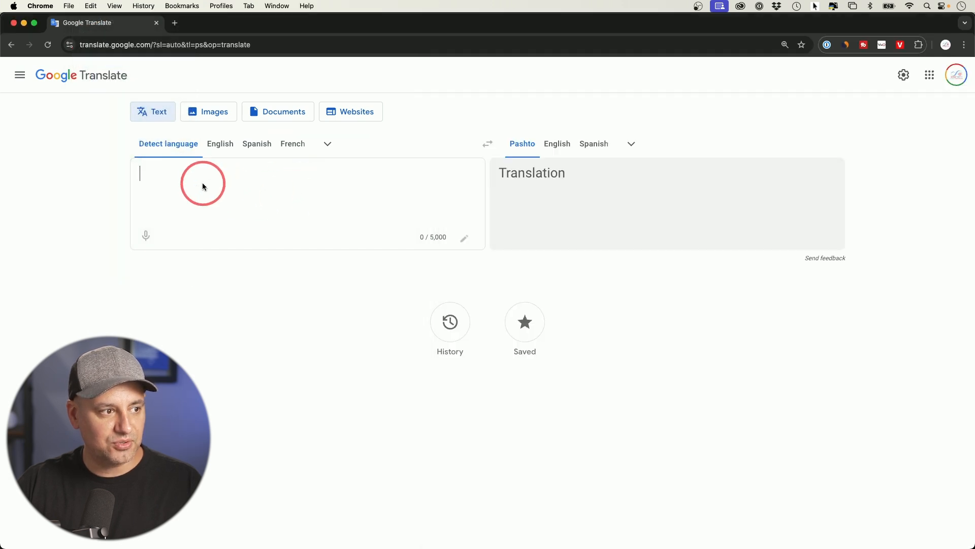
click(91, 6)
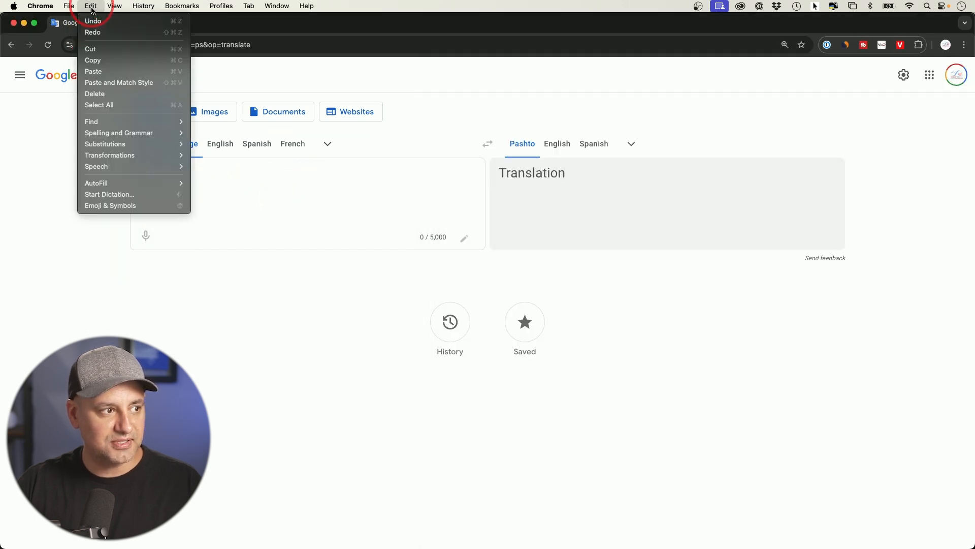
click(94, 71)
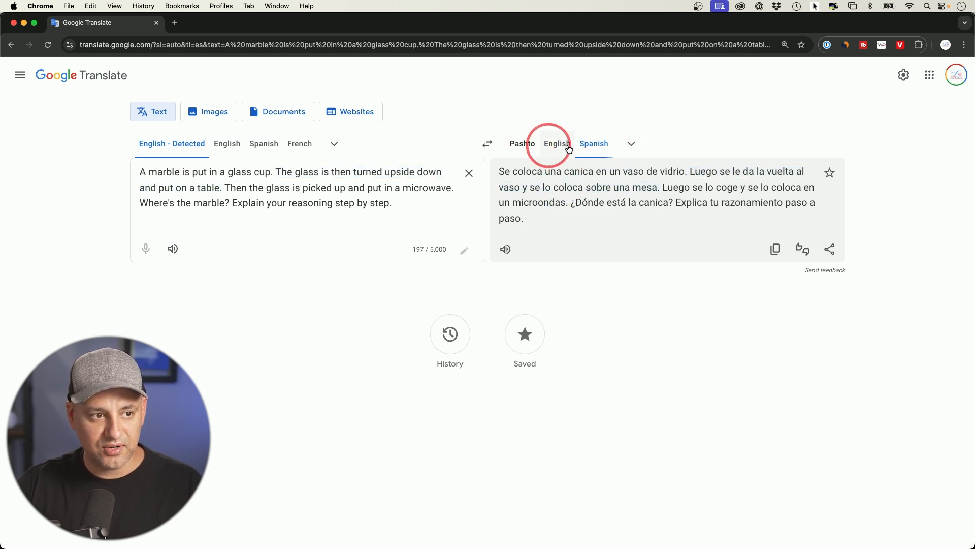
click(632, 146)
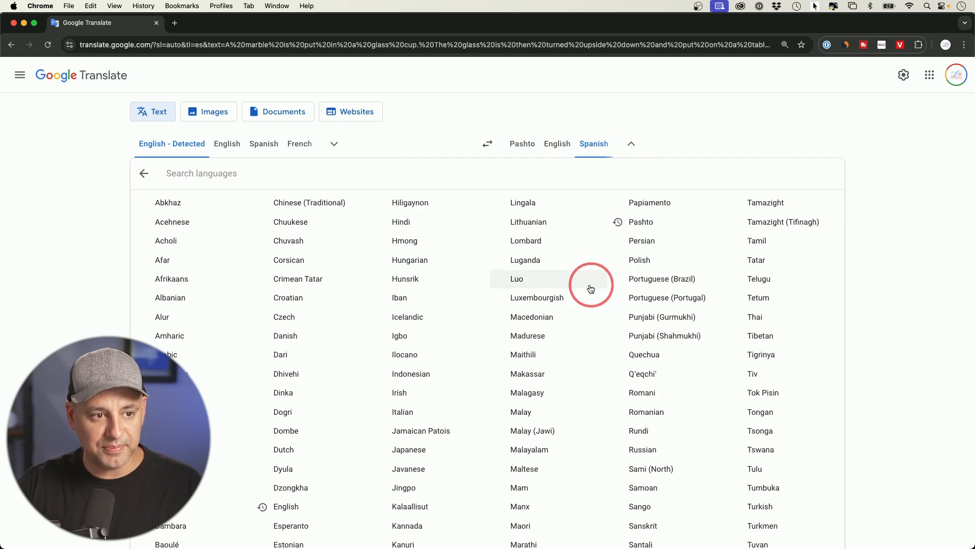
scroll(575, 229, down, 2)
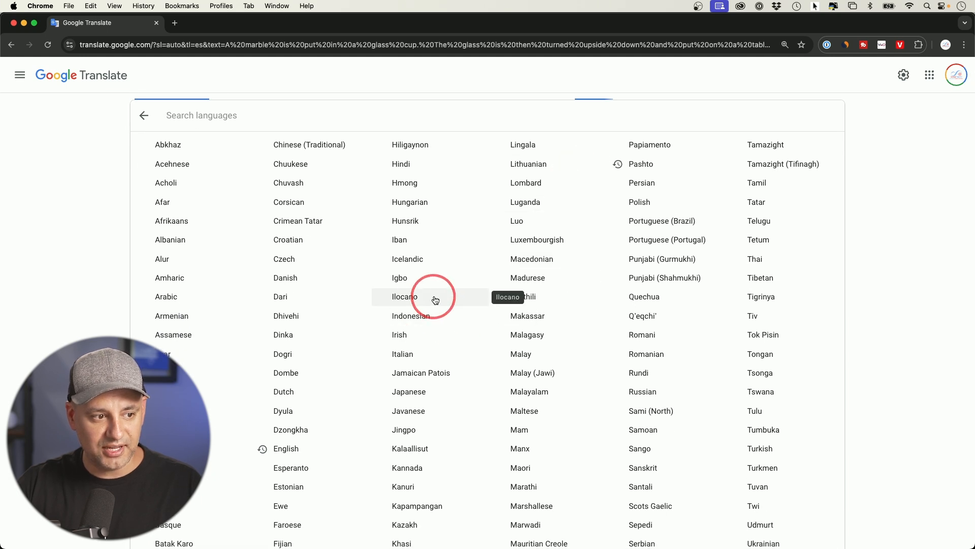
Translate the marble question into Italian and play the Italian translation aloud
click(404, 353)
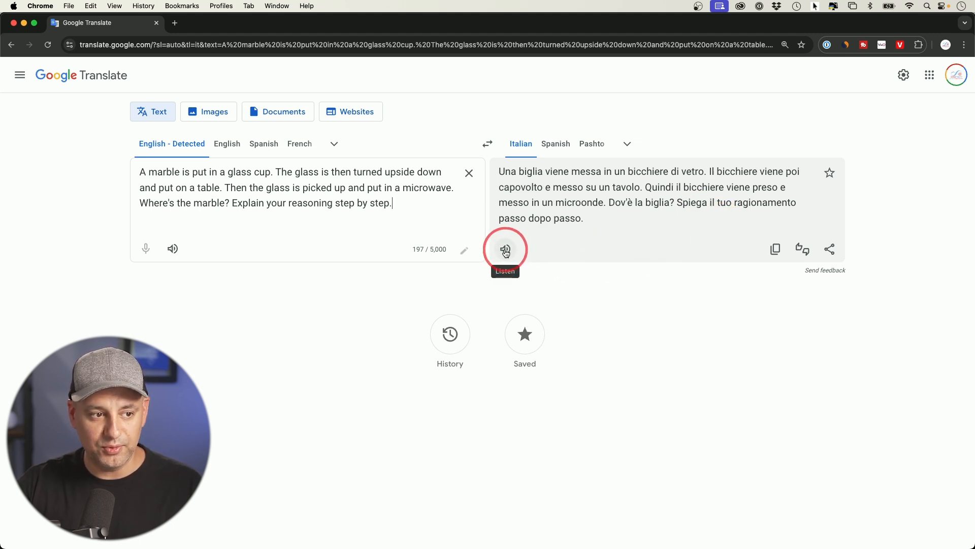
click(505, 250)
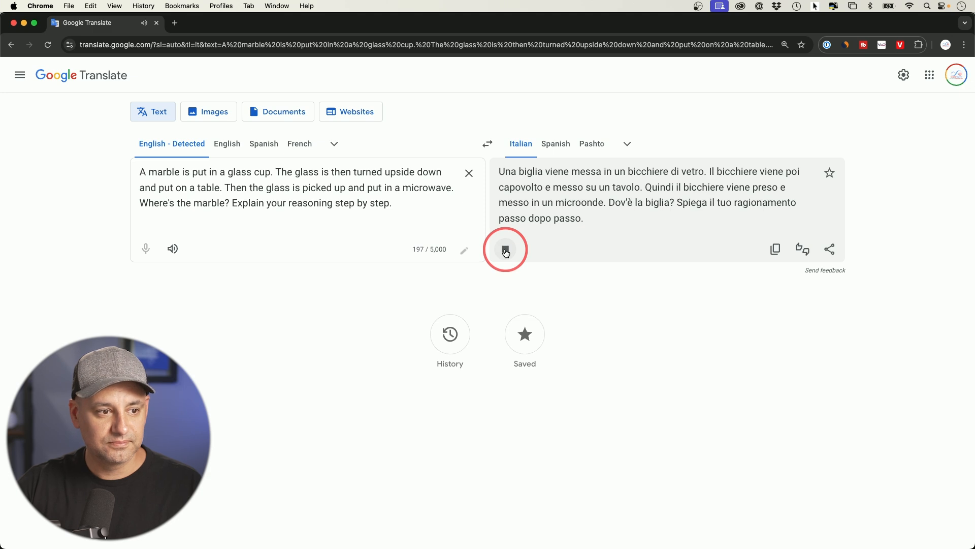
click(505, 250)
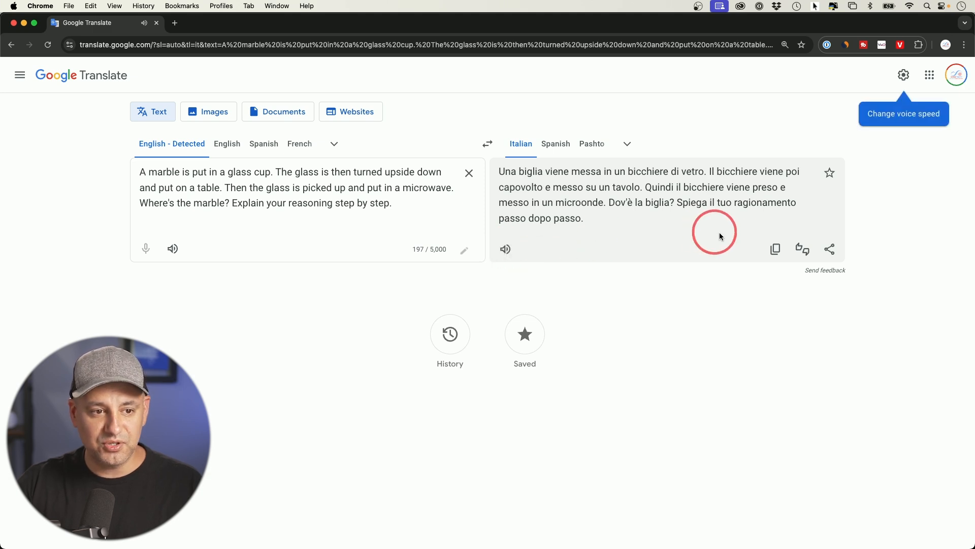
click(775, 250)
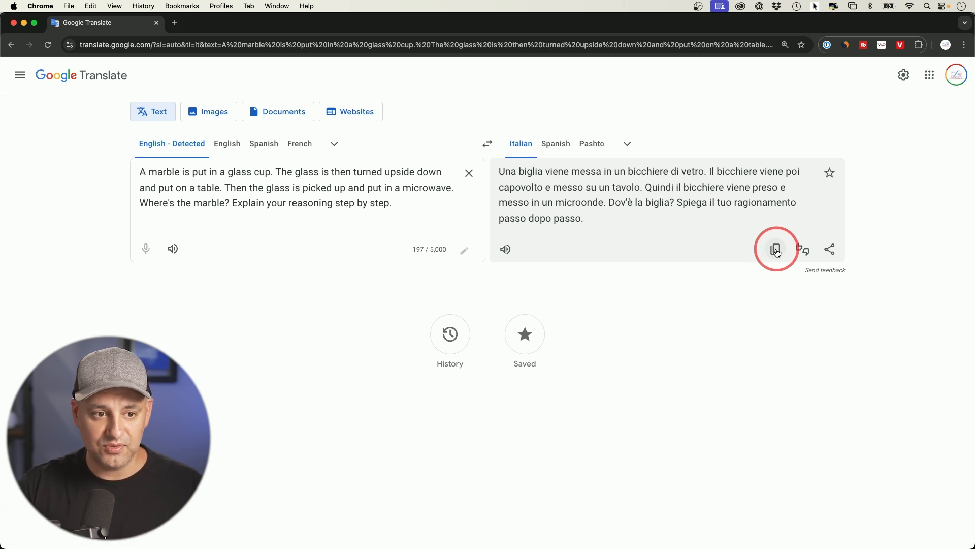
click(802, 248)
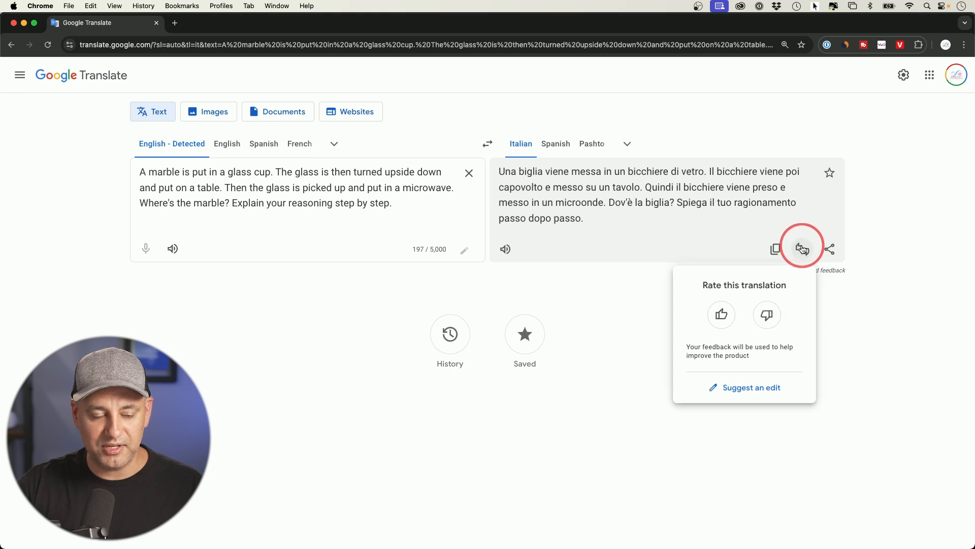
click(829, 250)
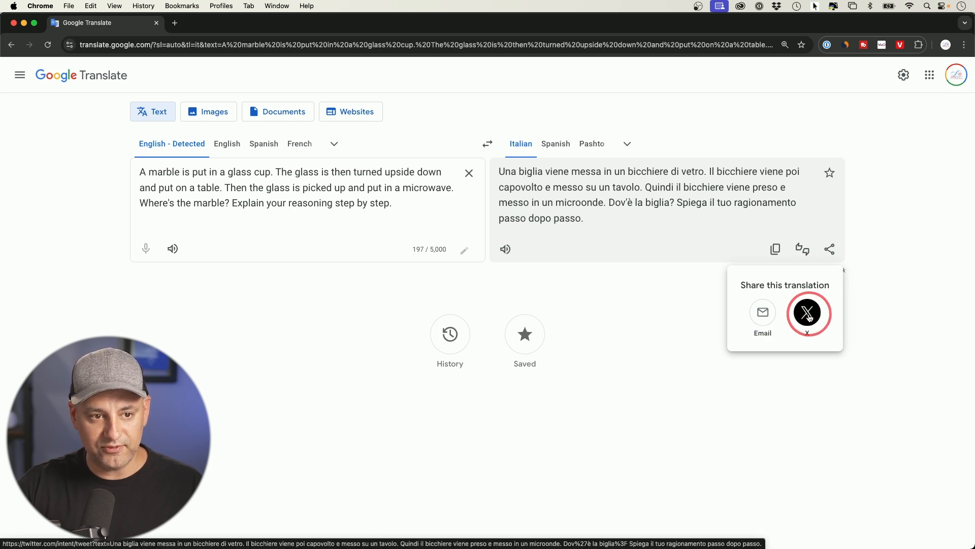
click(800, 229)
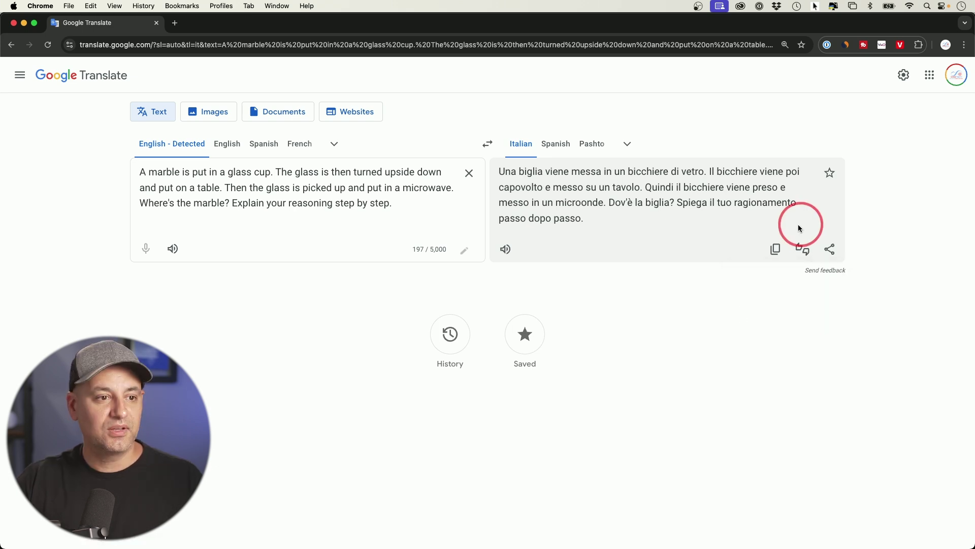
click(830, 174)
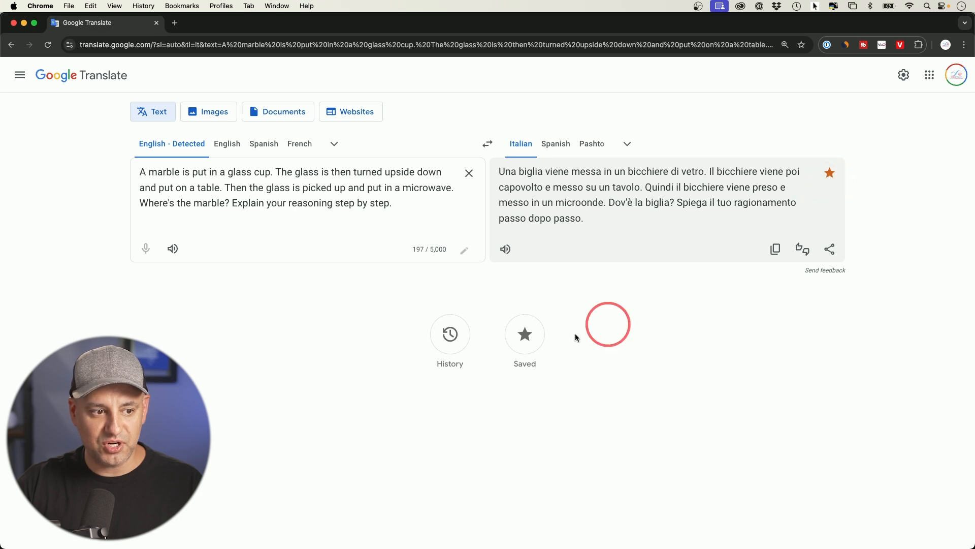
Review the saved translations list and the translation history, closing each panel
click(524, 342)
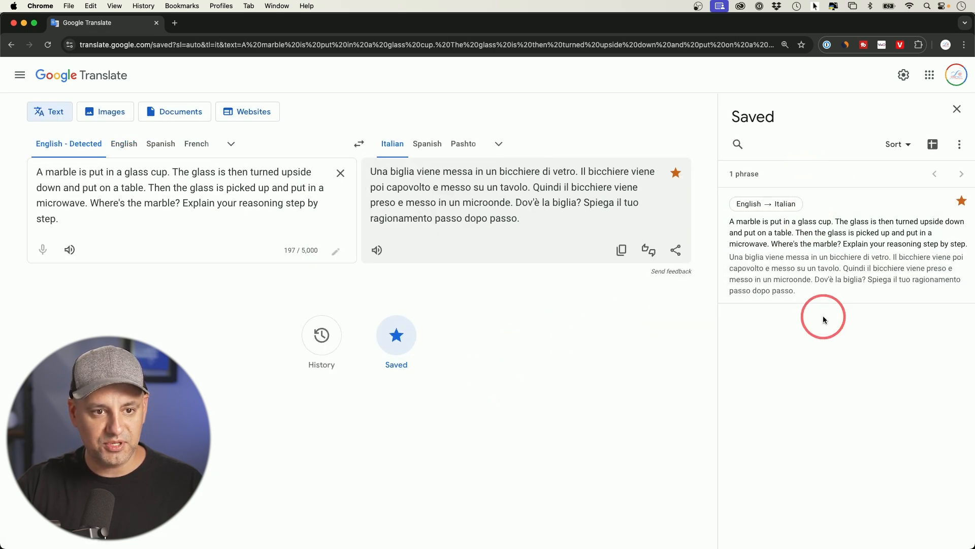
click(957, 109)
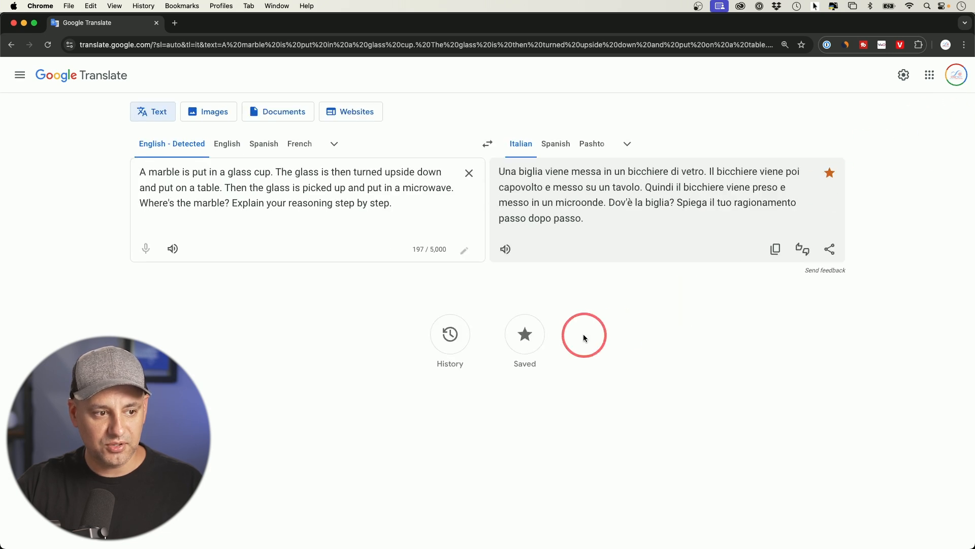
click(450, 334)
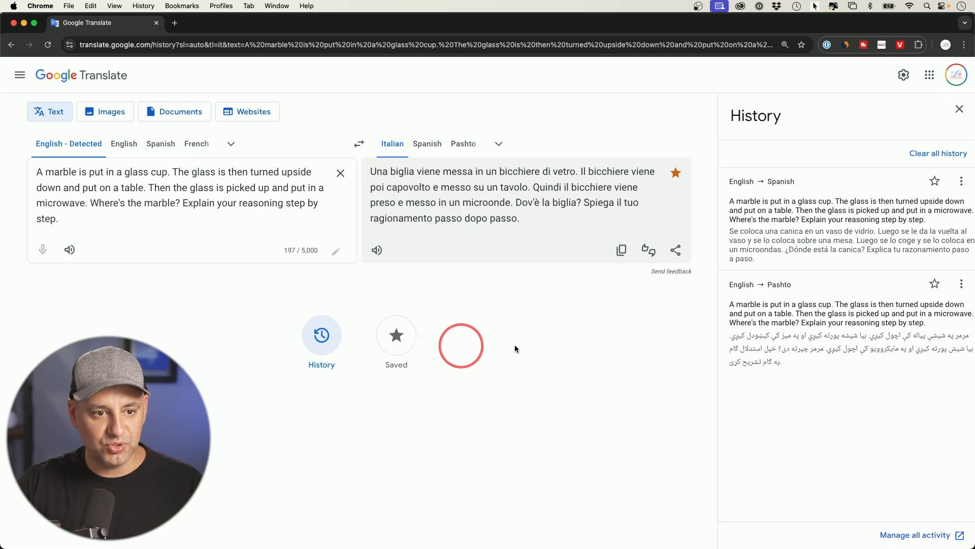
click(958, 112)
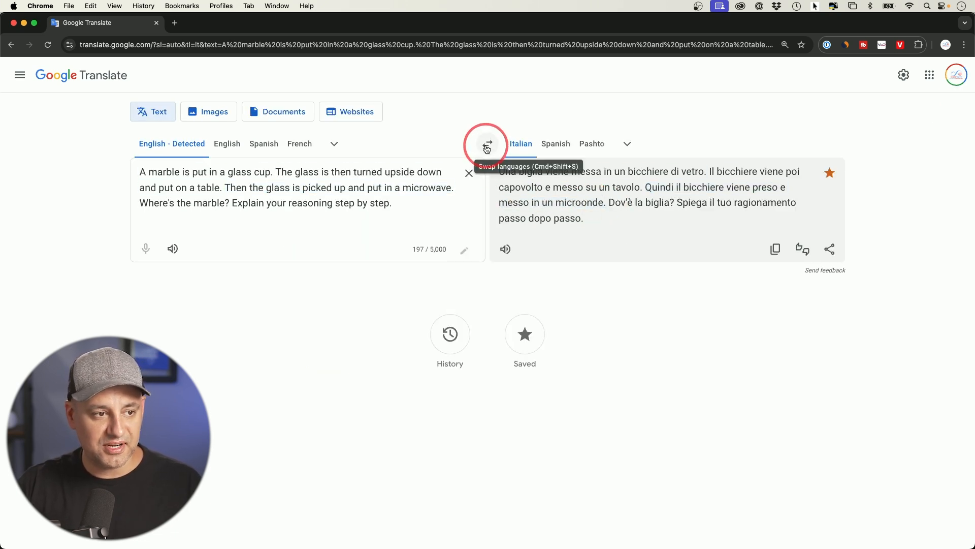
Swap languages so the Italian text is the source, then translate it into Spanish
click(487, 147)
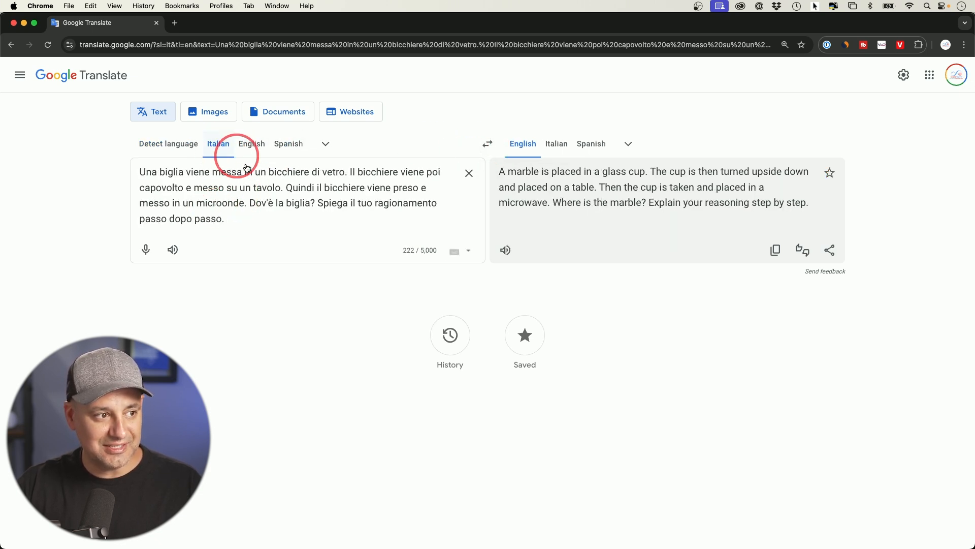
click(595, 146)
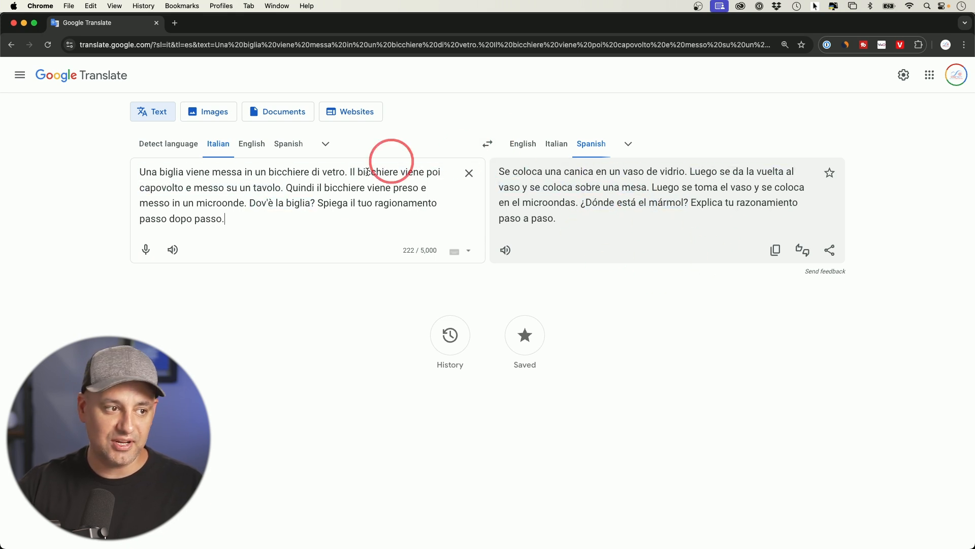
Set English as source with the English on-screen keyboard and delete the Italian source text
click(455, 254)
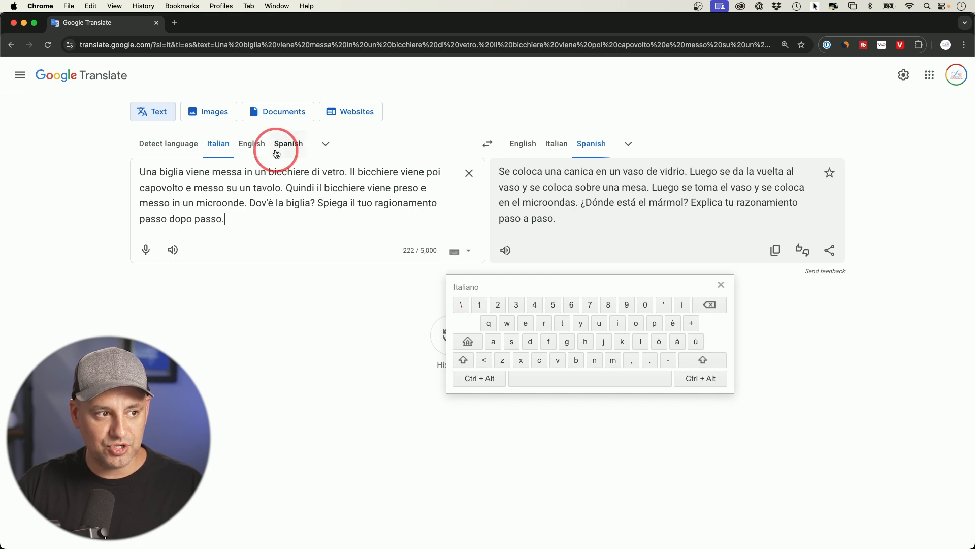
click(251, 143)
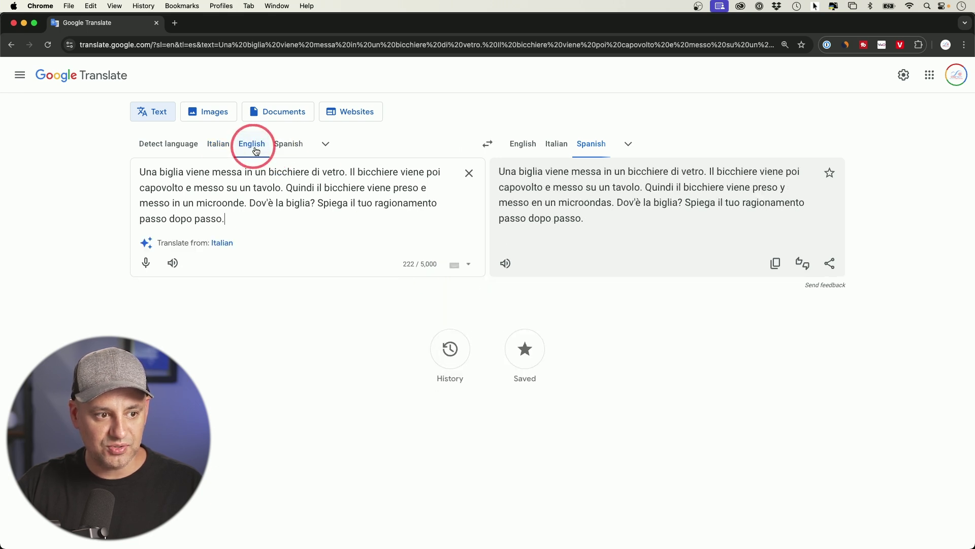
click(456, 265)
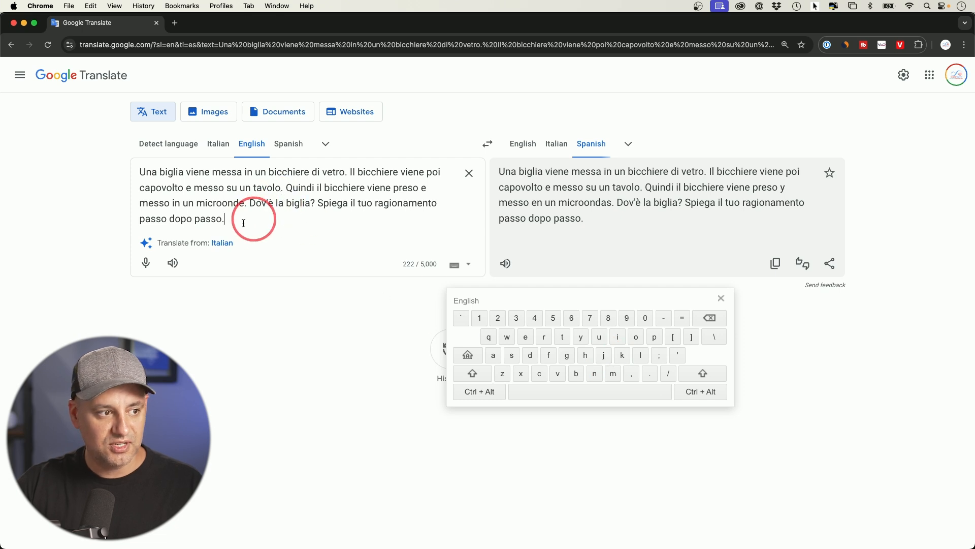
drag(243, 222, 141, 171)
key(BackSpace)
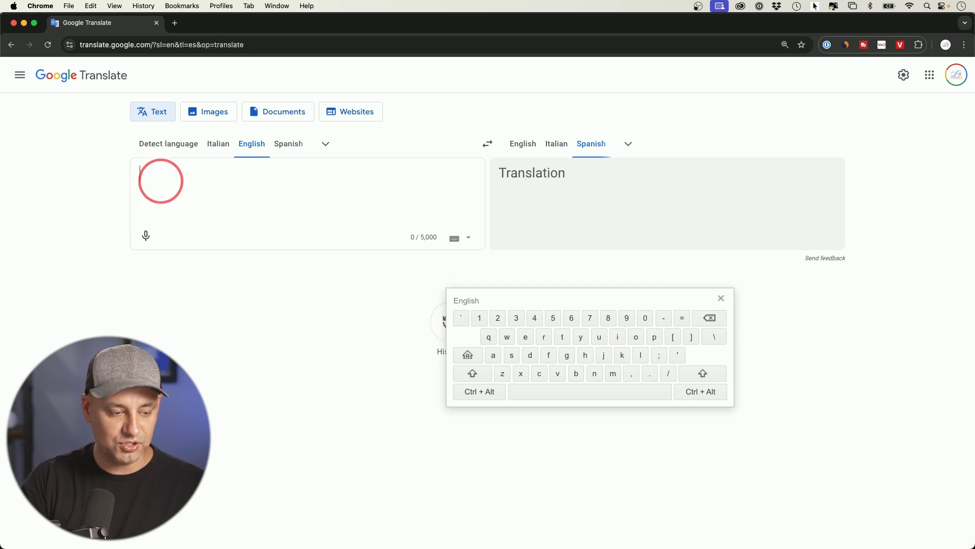
text(hello)
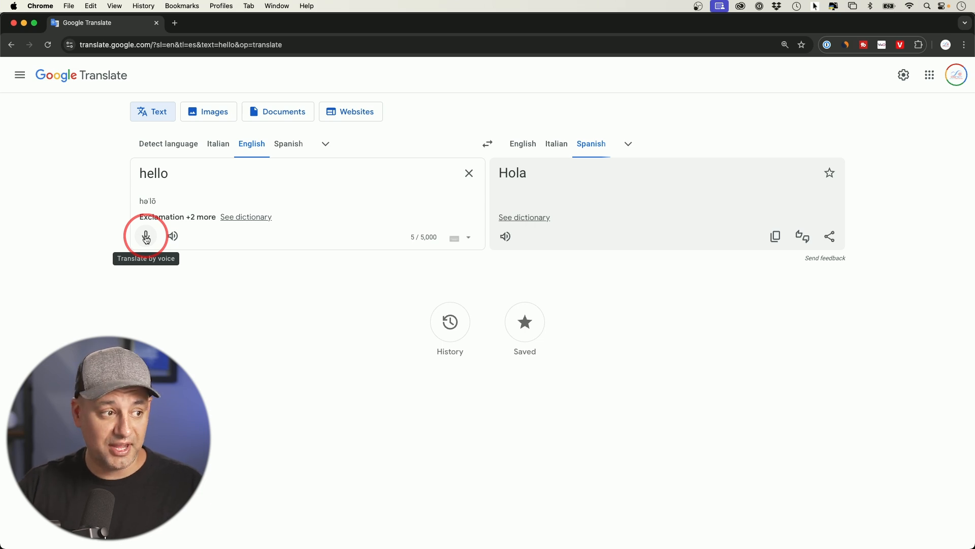
Allow the microphone and translate the spoken word 'hello' into Spanish as 'Hola'
click(146, 237)
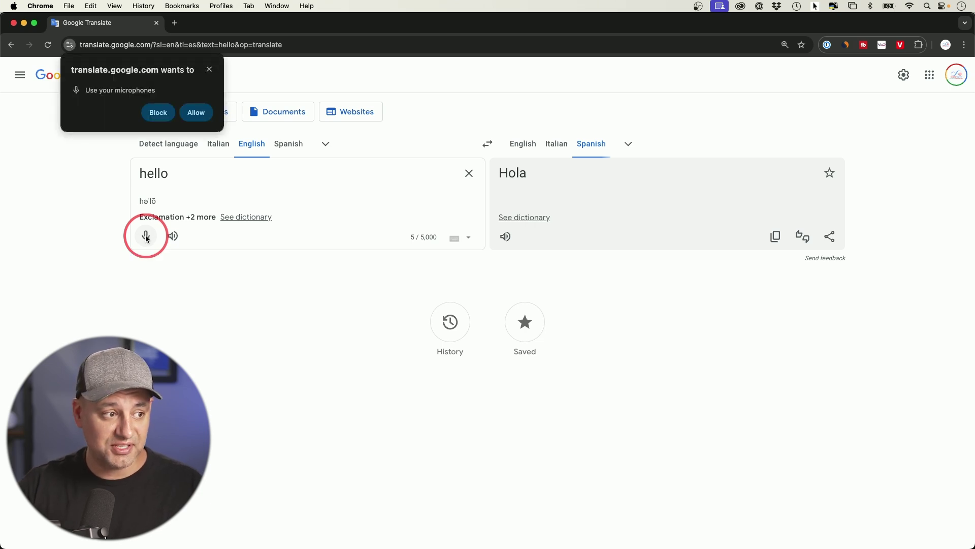
click(196, 112)
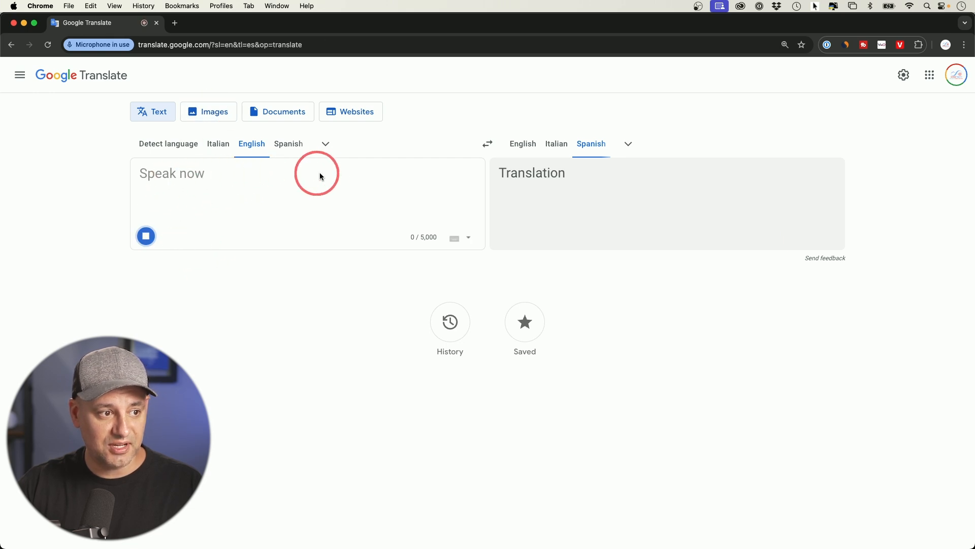
click(140, 239)
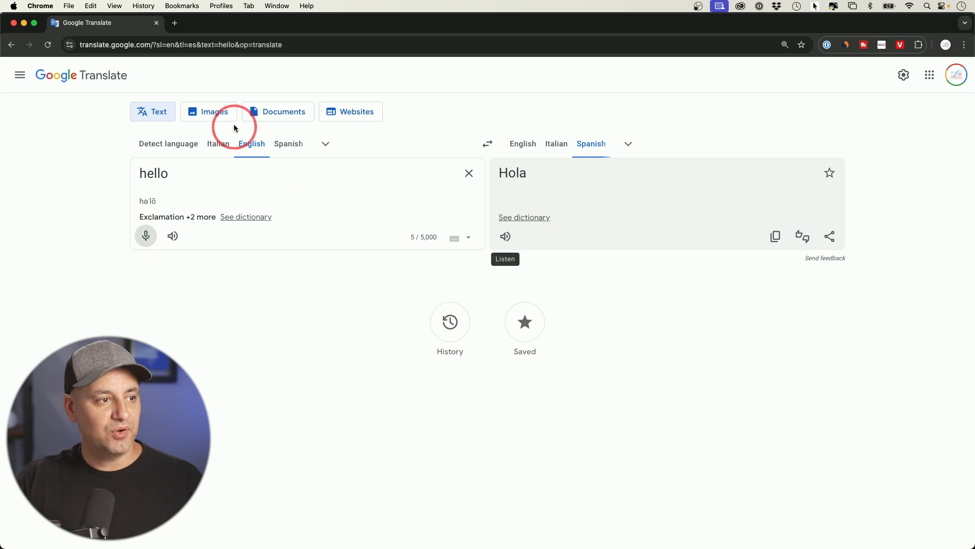
Translate the pasted Pain-Free Living image into Spanish beside the original and copy its text
click(214, 111)
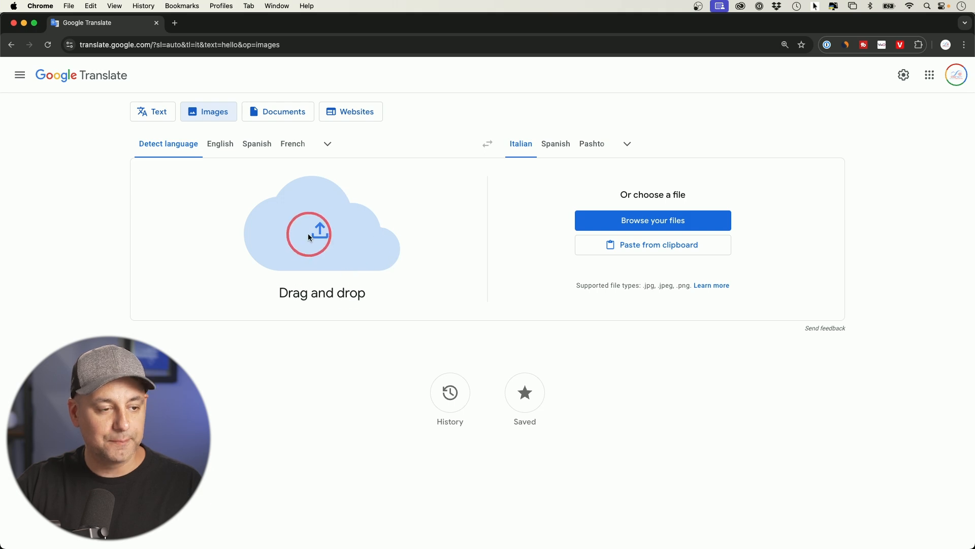
key(super+v)
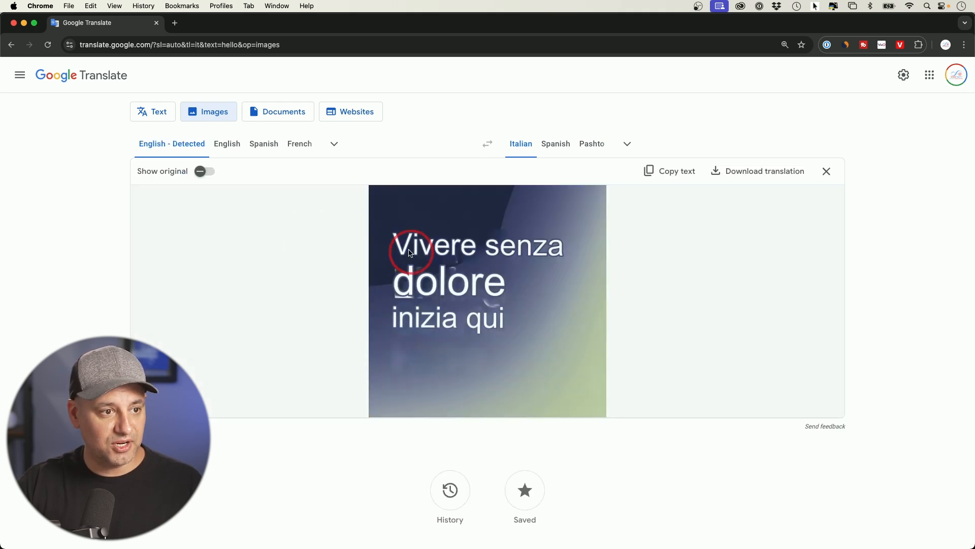
click(203, 172)
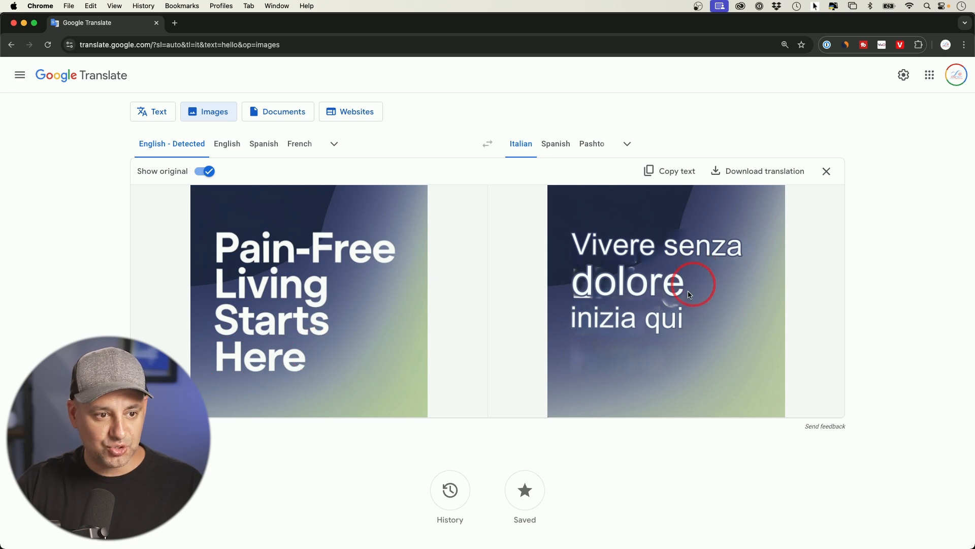
click(556, 143)
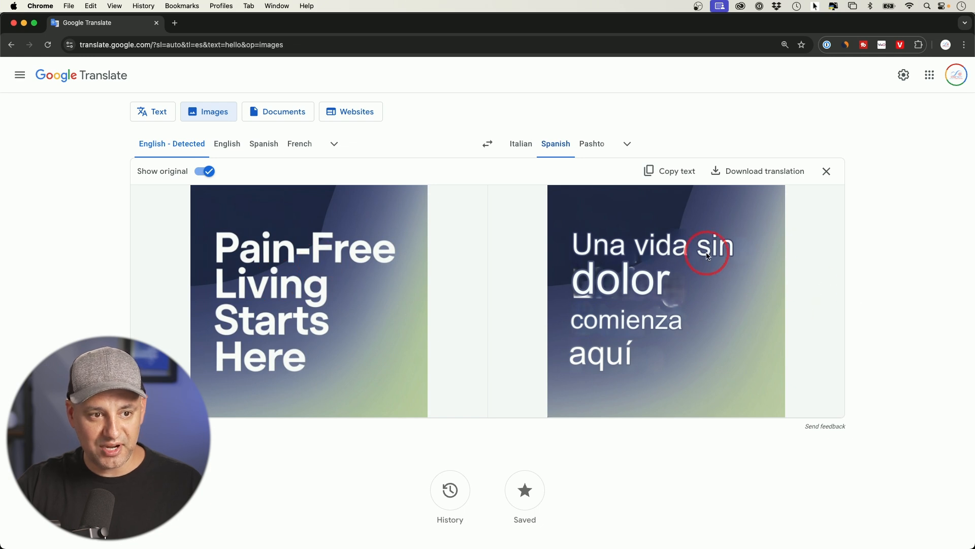
click(671, 172)
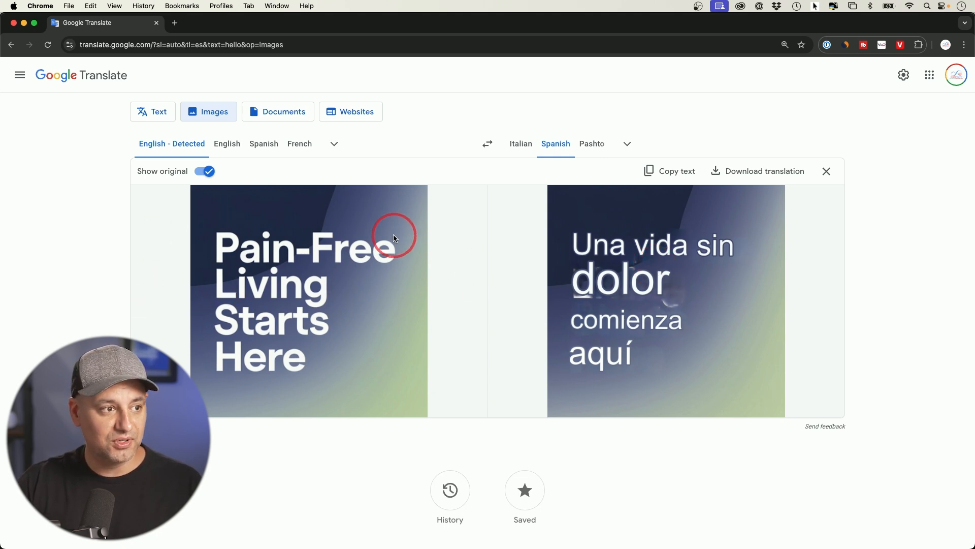
click(279, 111)
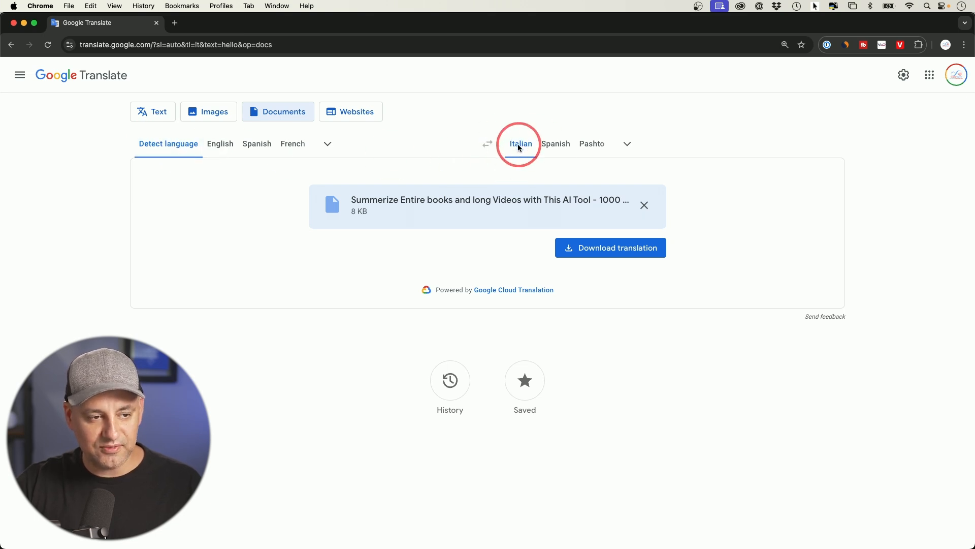
Download the Italian translated document and open the .docx from Chrome's downloads
click(594, 250)
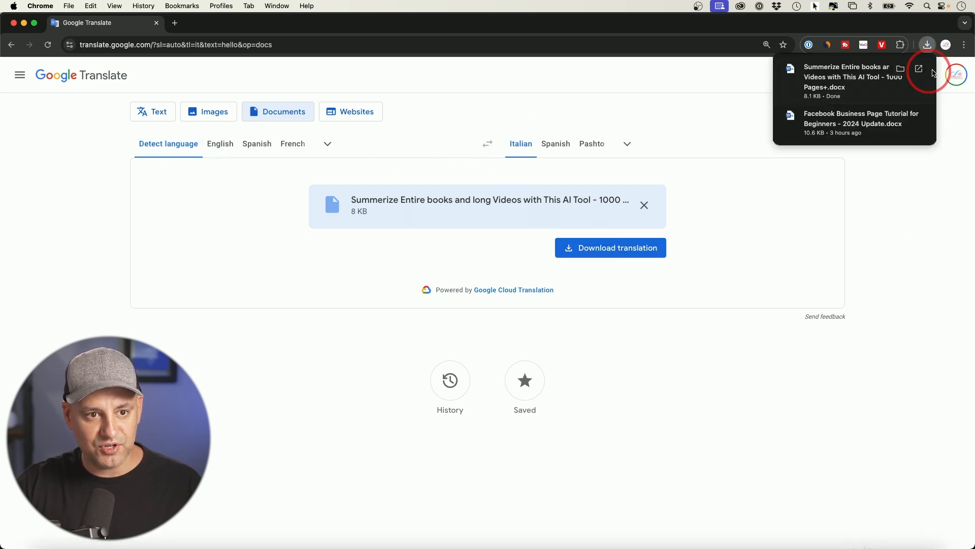
mouse_move(853, 79)
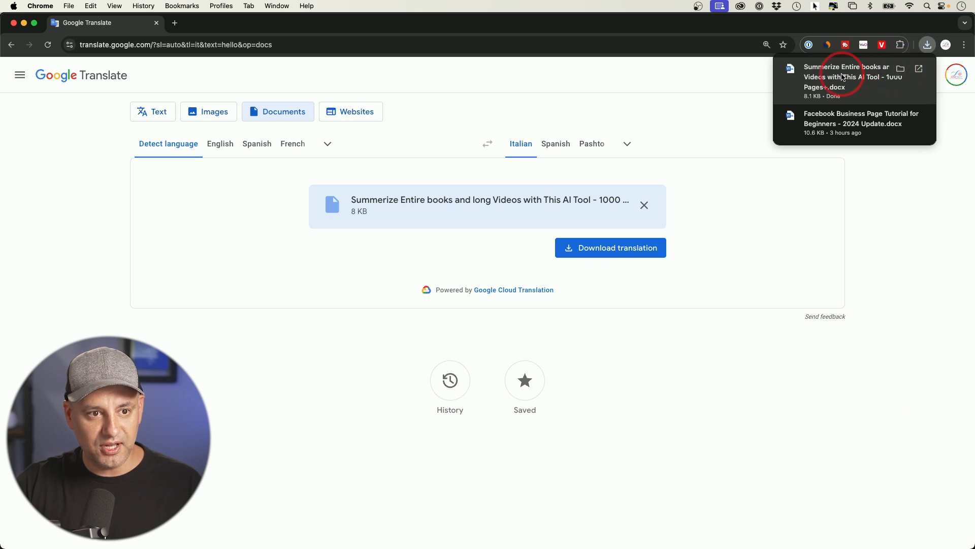
click(873, 91)
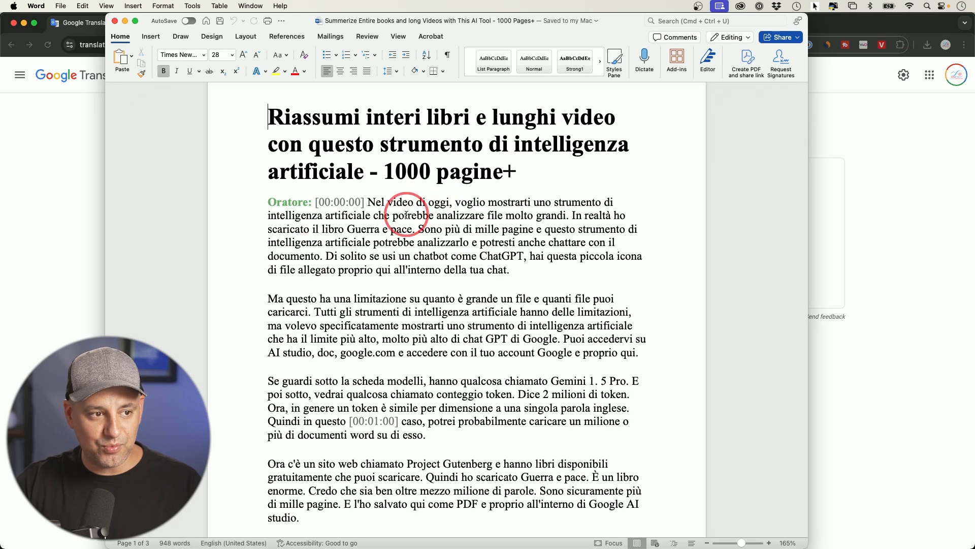
scroll(465, 229, down, 10)
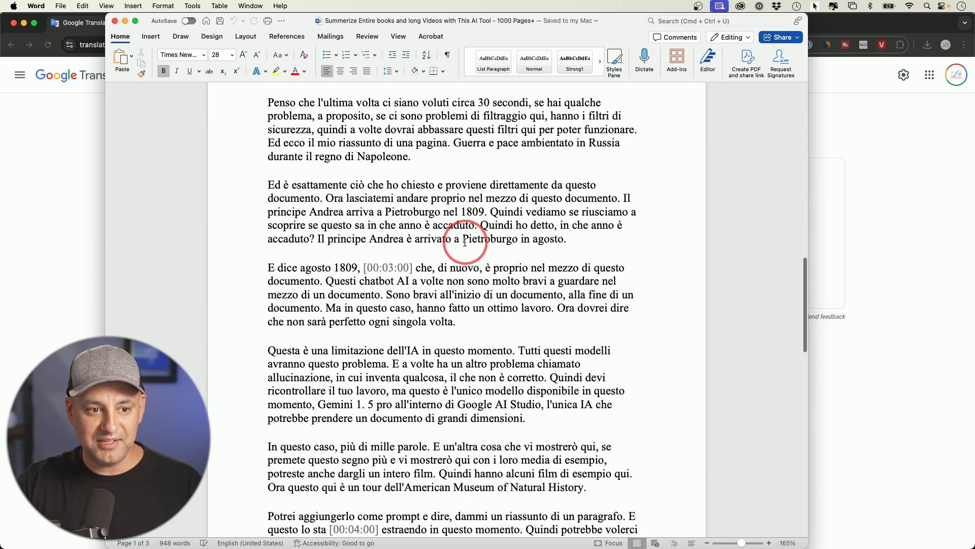
scroll(466, 237, down, 10)
scroll(466, 243, down, 8)
scroll(465, 242, down, 3)
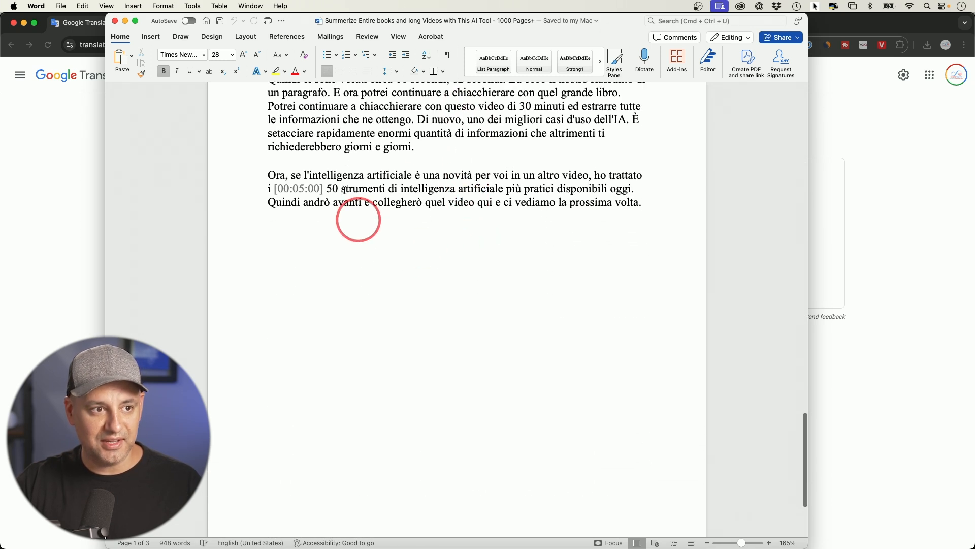
Close the Italian translated document in Word after reaching its end
click(116, 21)
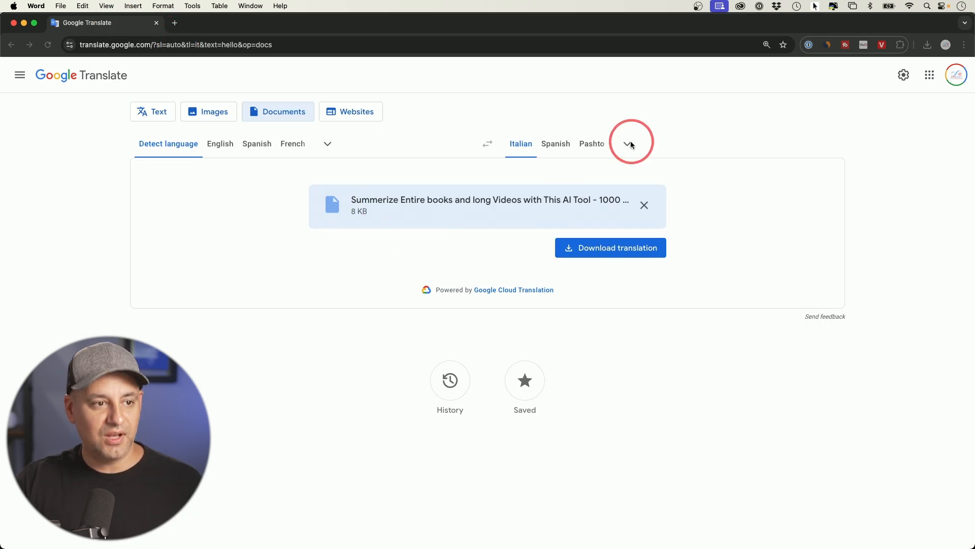
Translate the document into Spanish, download it and open the Spanish .docx in Word
click(553, 147)
click(554, 147)
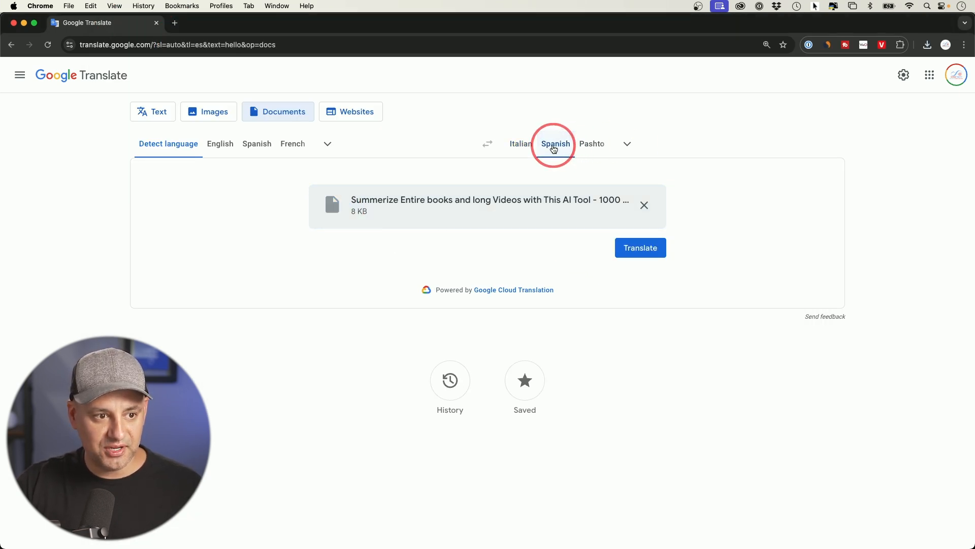
click(640, 247)
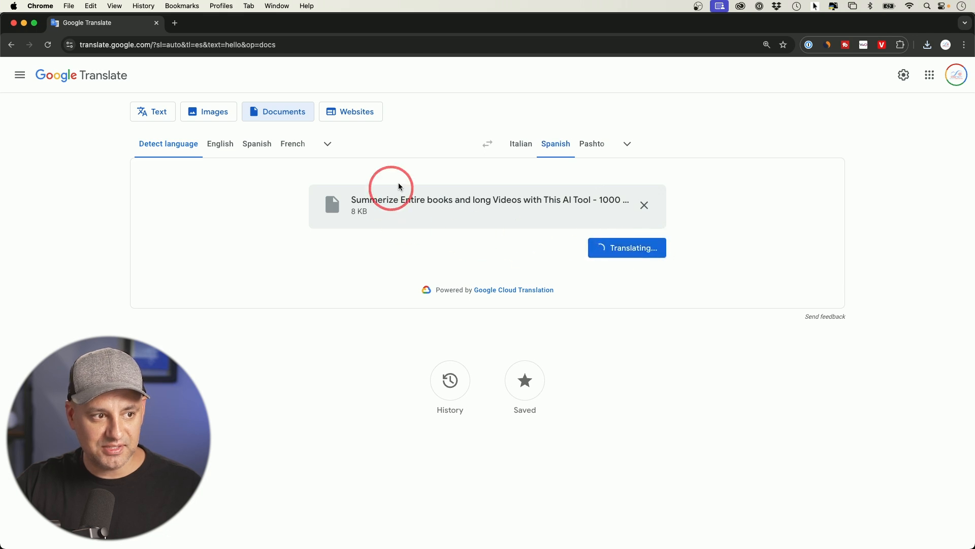
click(610, 246)
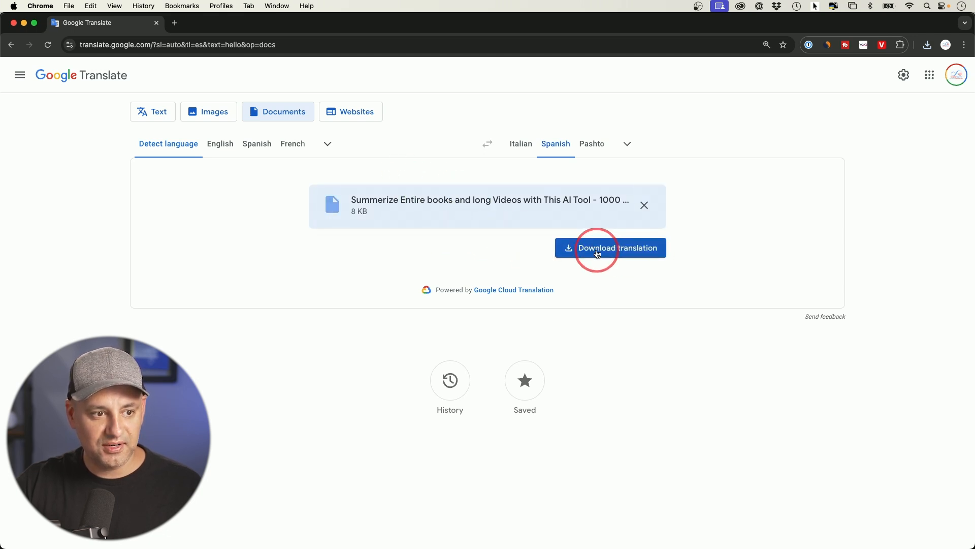
mouse_move(854, 80)
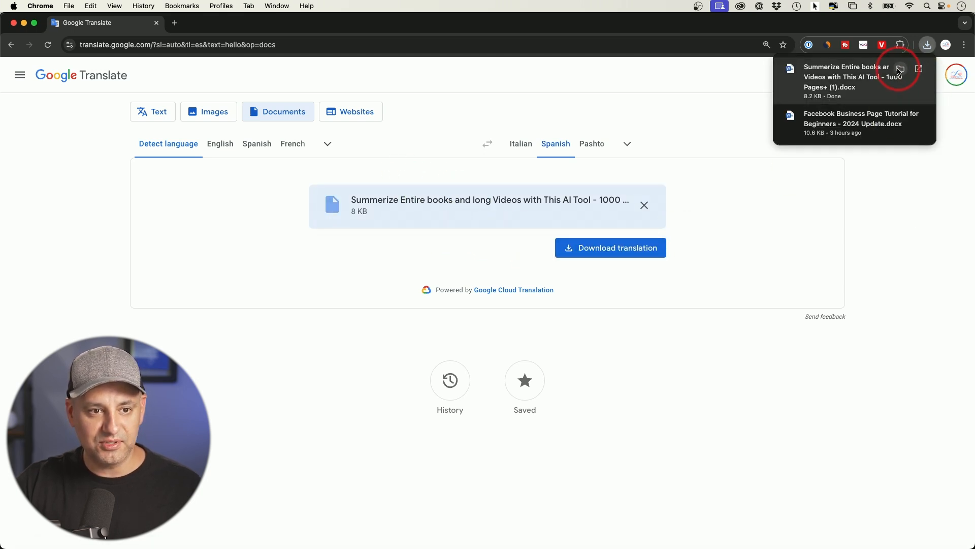
click(900, 71)
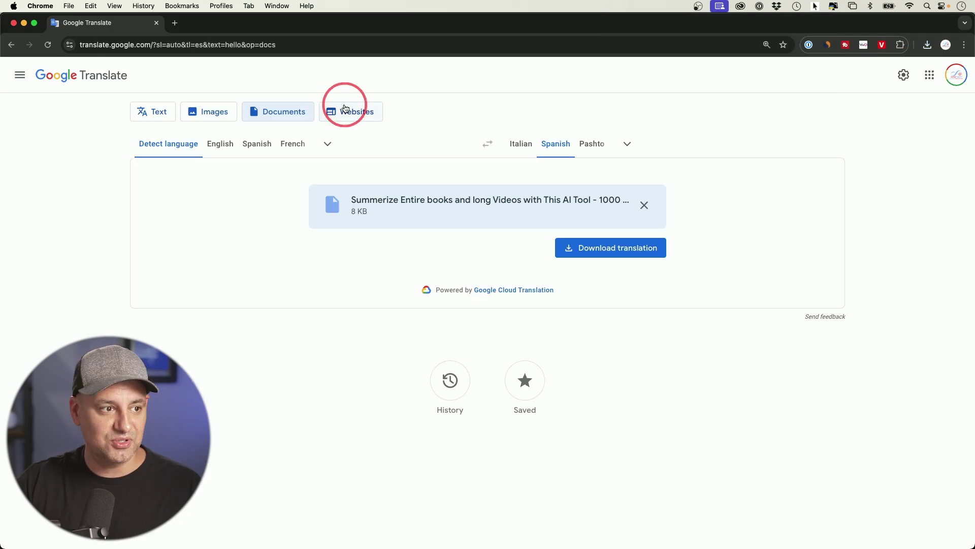
Switch Google Translate to the Websites mode with an empty address box
click(348, 112)
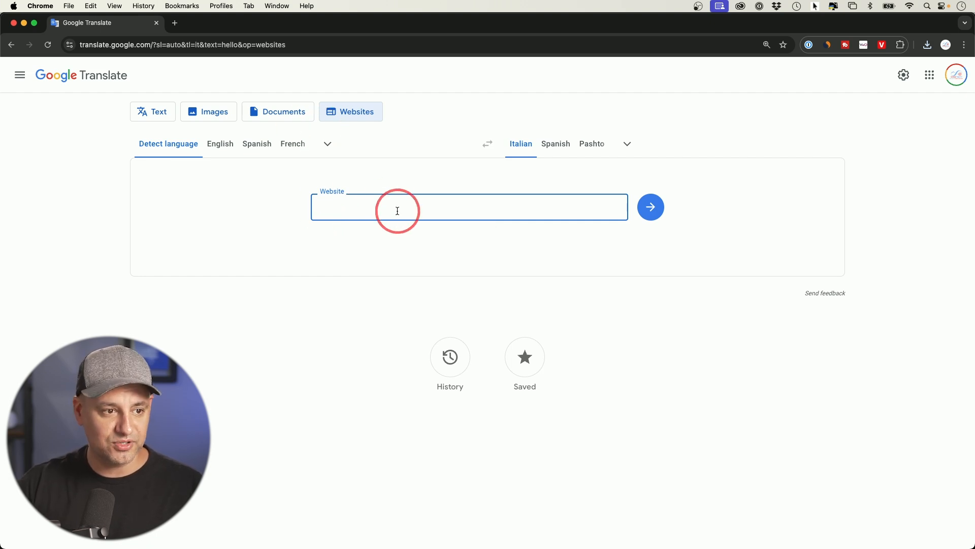
text(skillleap.ai)
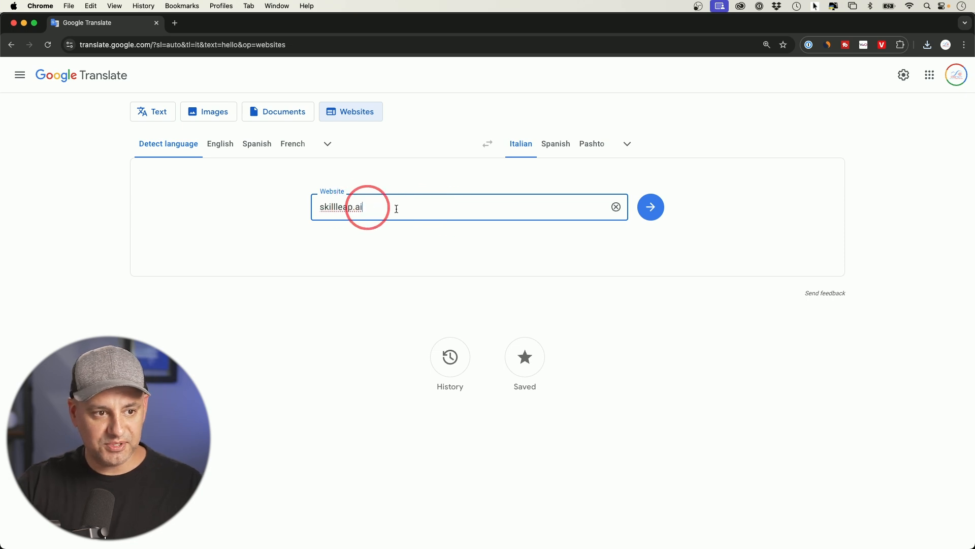
Load skillleap.ai as a translated website, shown in Italian in a new tab
click(656, 212)
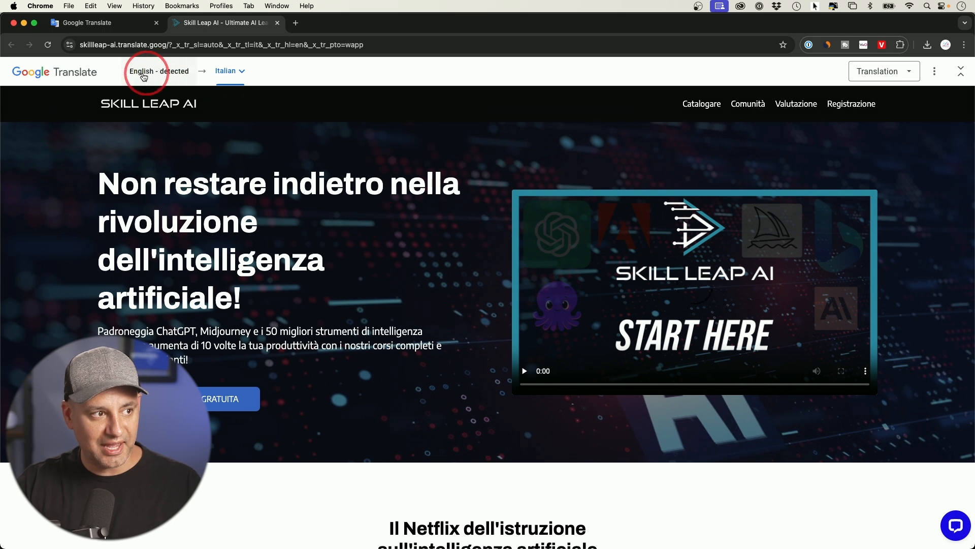
Change the skillleap.ai site's language from Italian to German and browse its courses and library sections
click(239, 76)
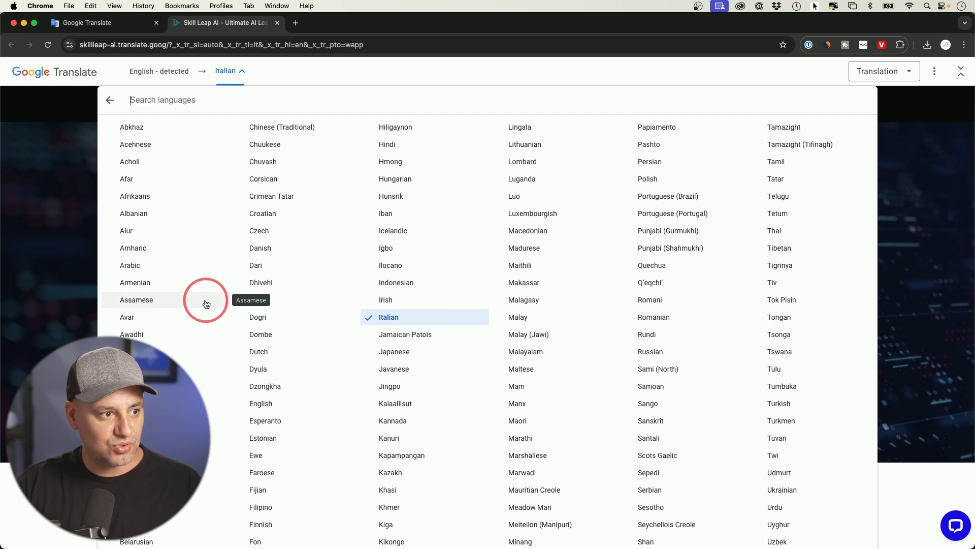
scroll(229, 343, down, 5)
click(261, 399)
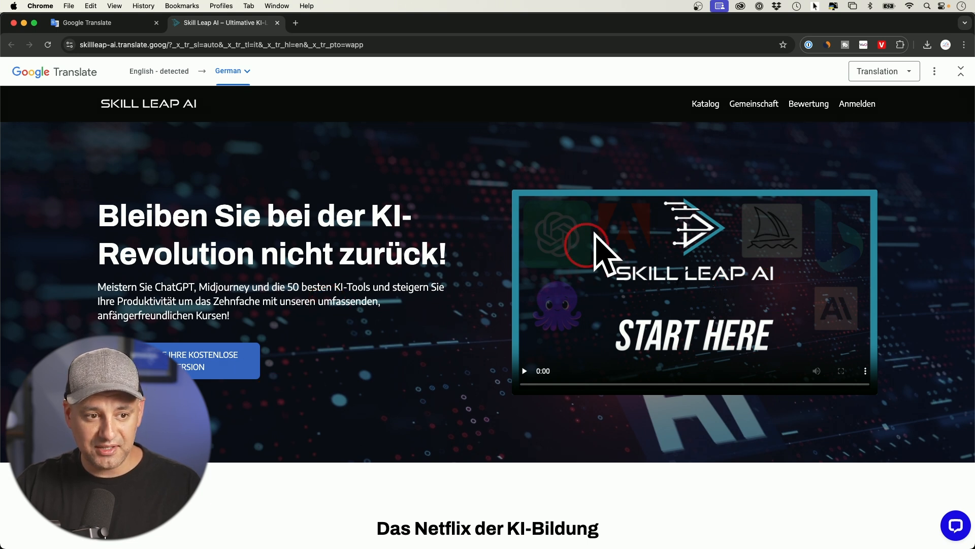
scroll(158, 253, down, 3)
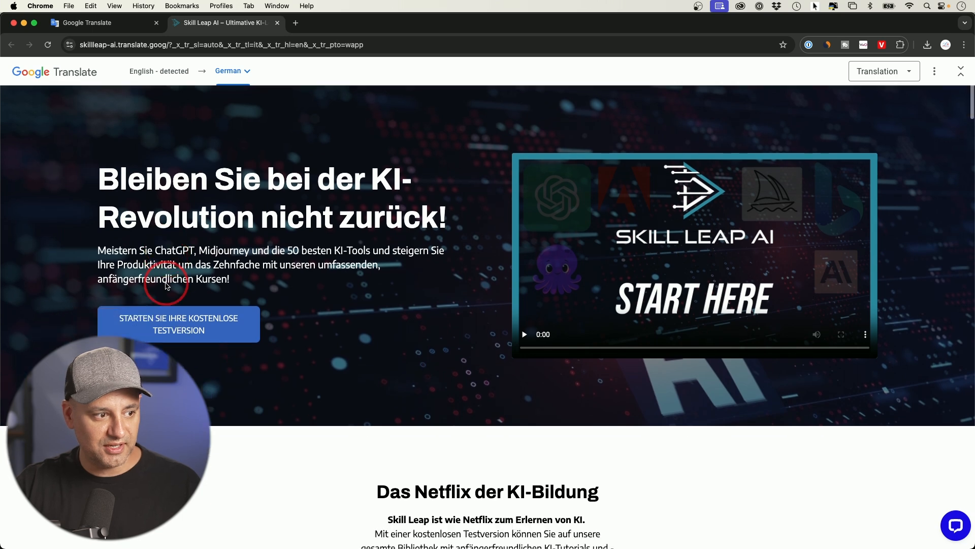
scroll(187, 277, down, 8)
scroll(190, 279, down, 4)
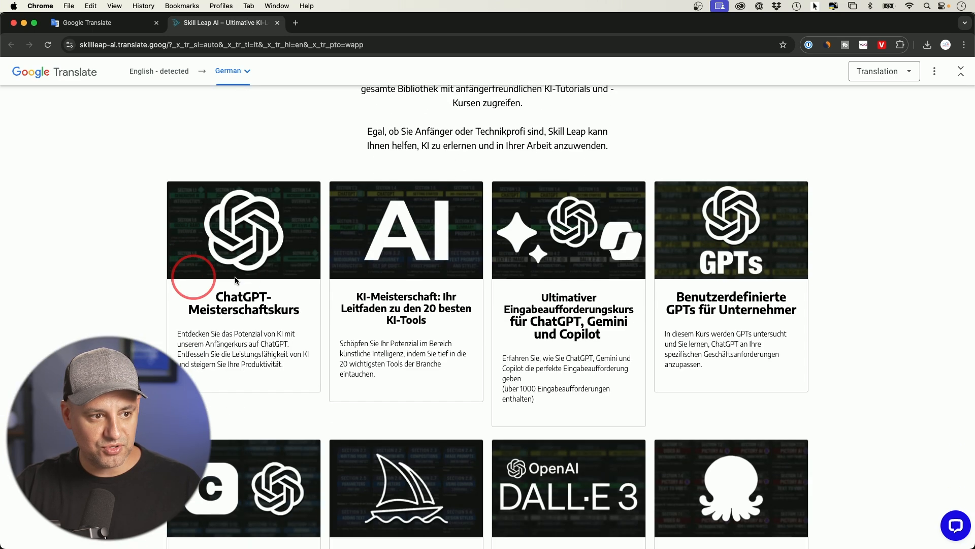
scroll(695, 229, down, 8)
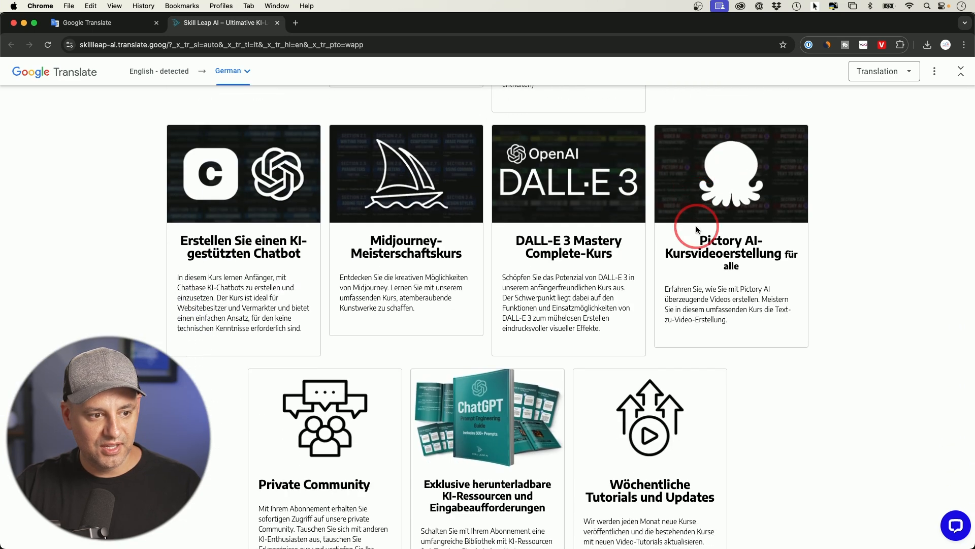
scroll(696, 228, down, 8)
scroll(696, 229, down, 5)
scroll(377, 260, down, 3)
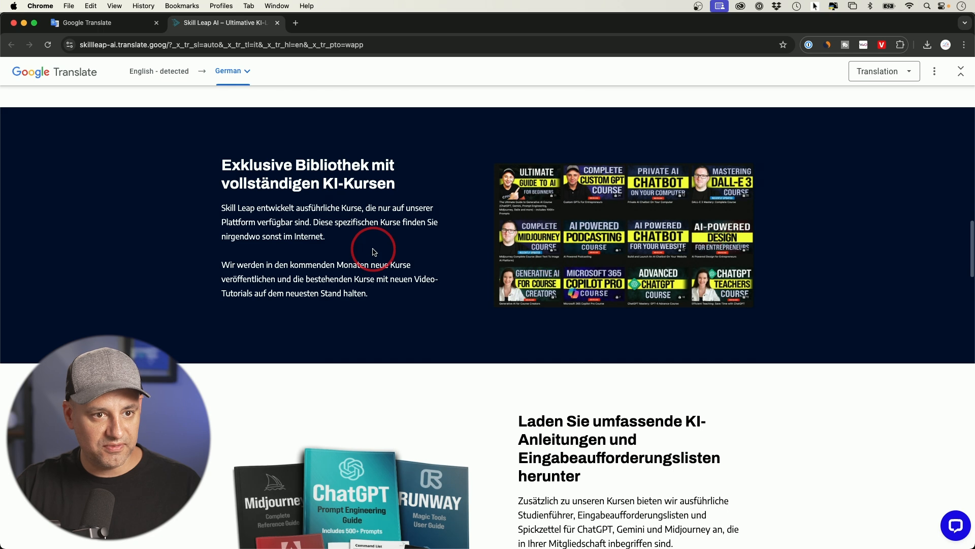
click(244, 70)
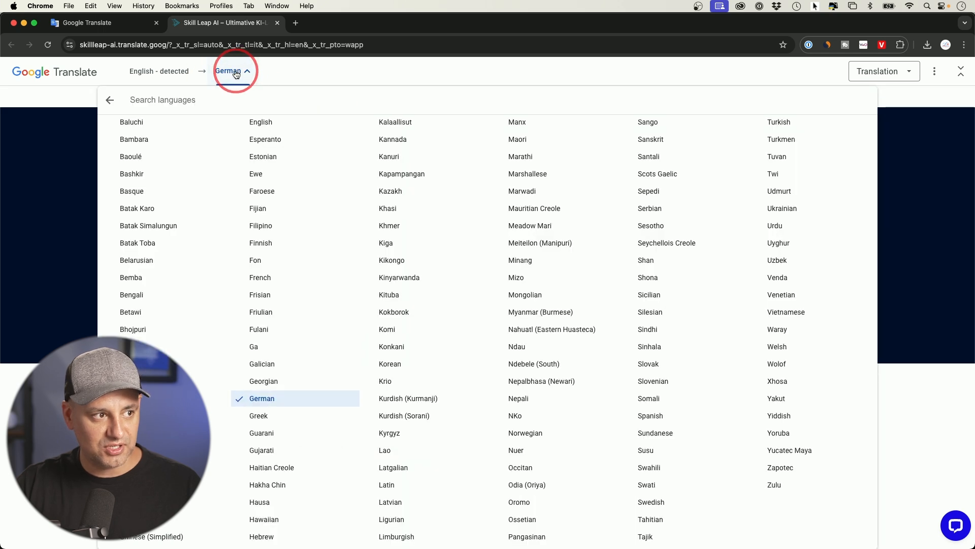
click(236, 71)
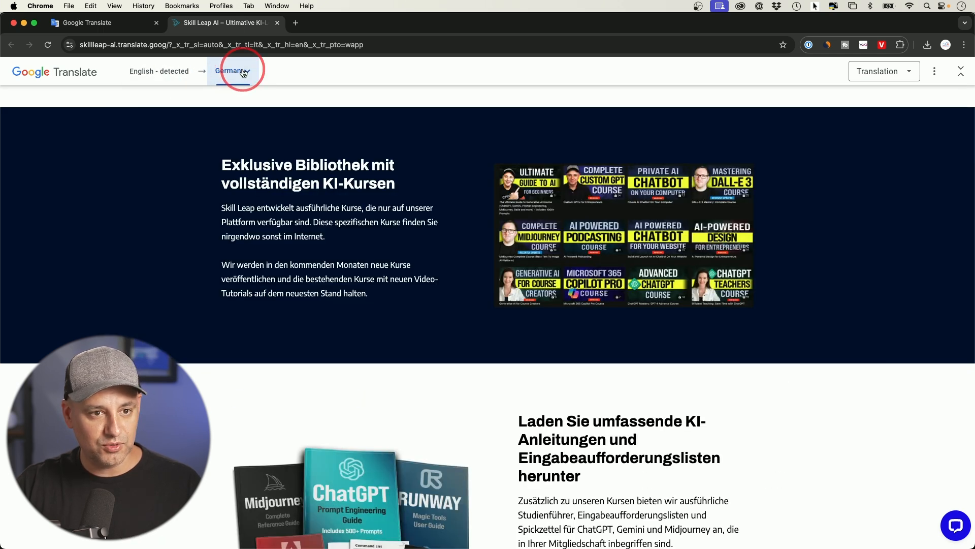